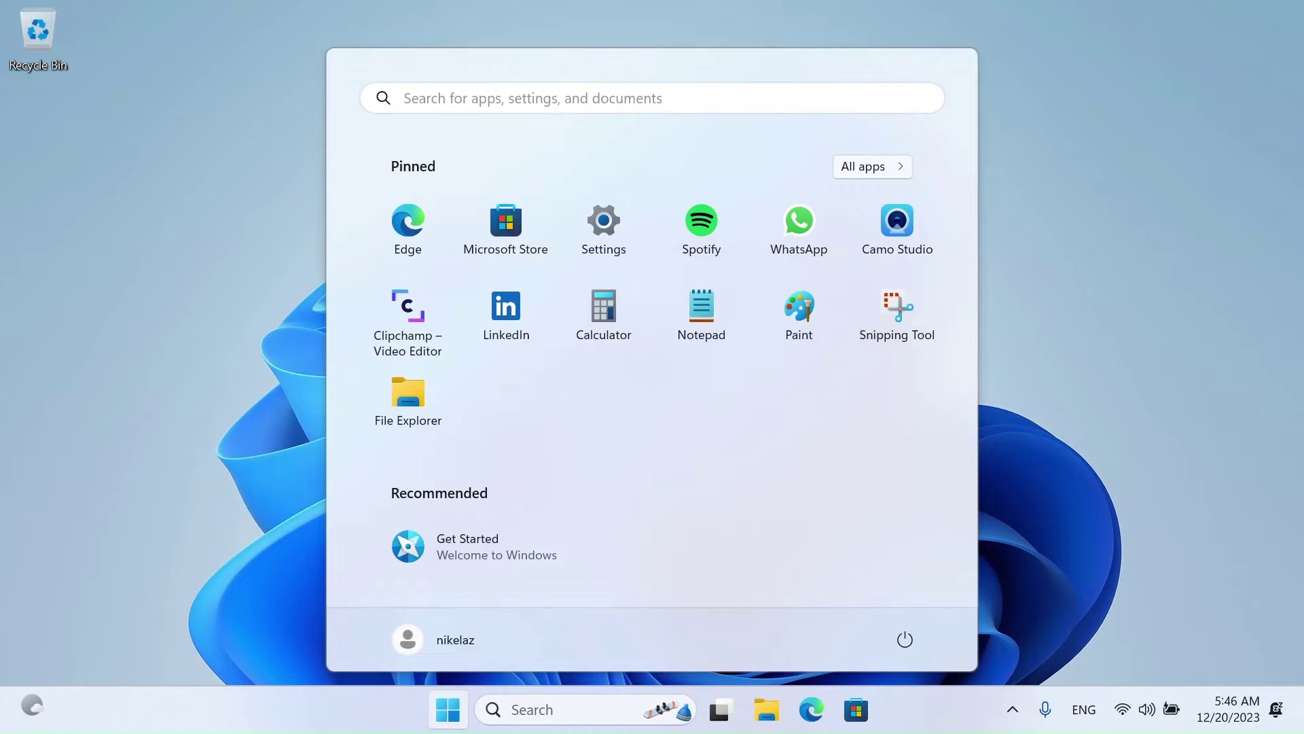
Reach the Computer Name settings showing the current name DESKTOP-SSBBRGL via System and Security.
{"action": "key", "text": "super+s"}
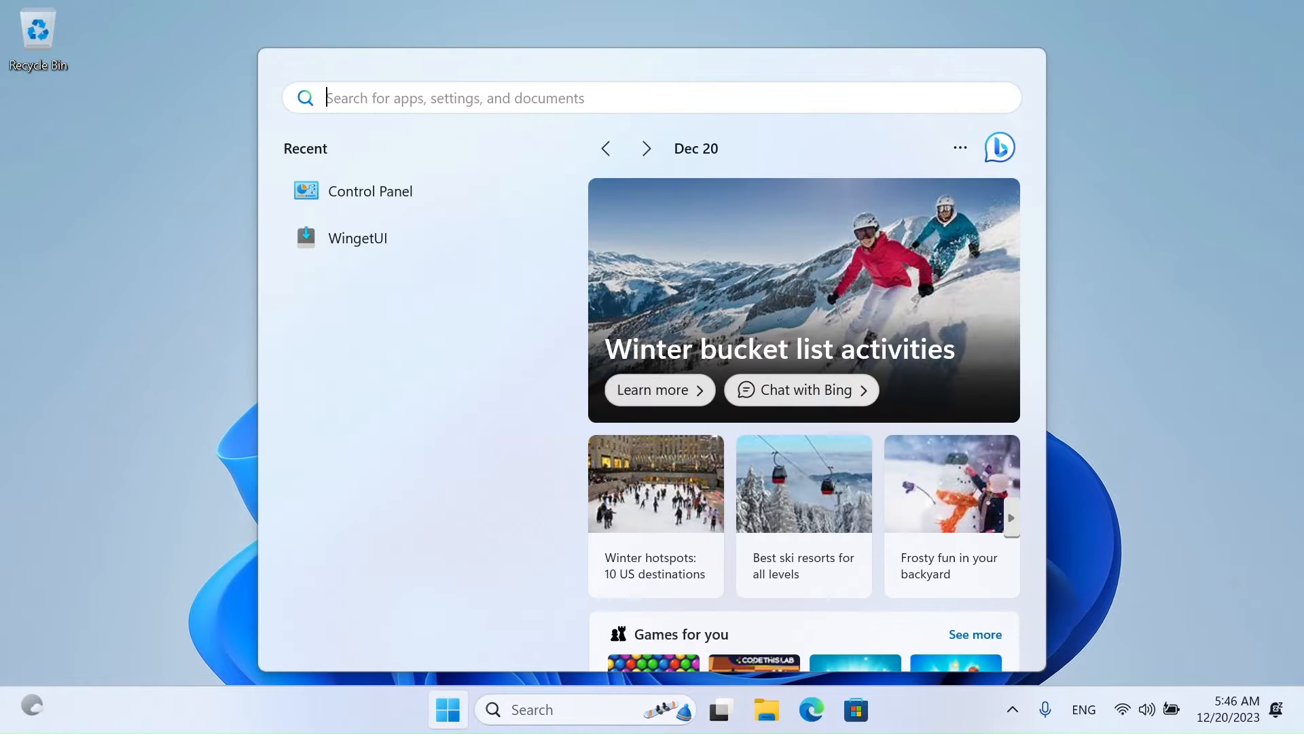
{"action": "type", "text": "control panel"}
{"action": "key", "text": "Return"}
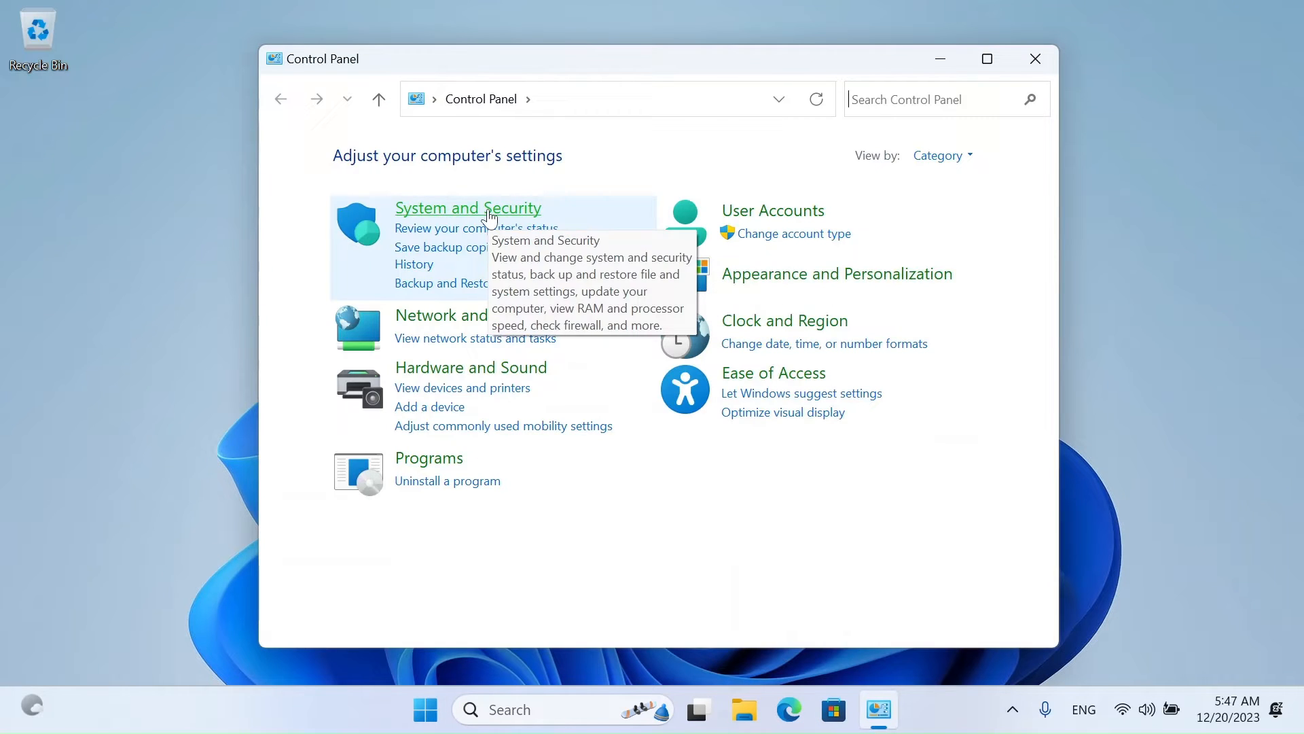
{"action": "left_click", "coordinate": [489, 215]}
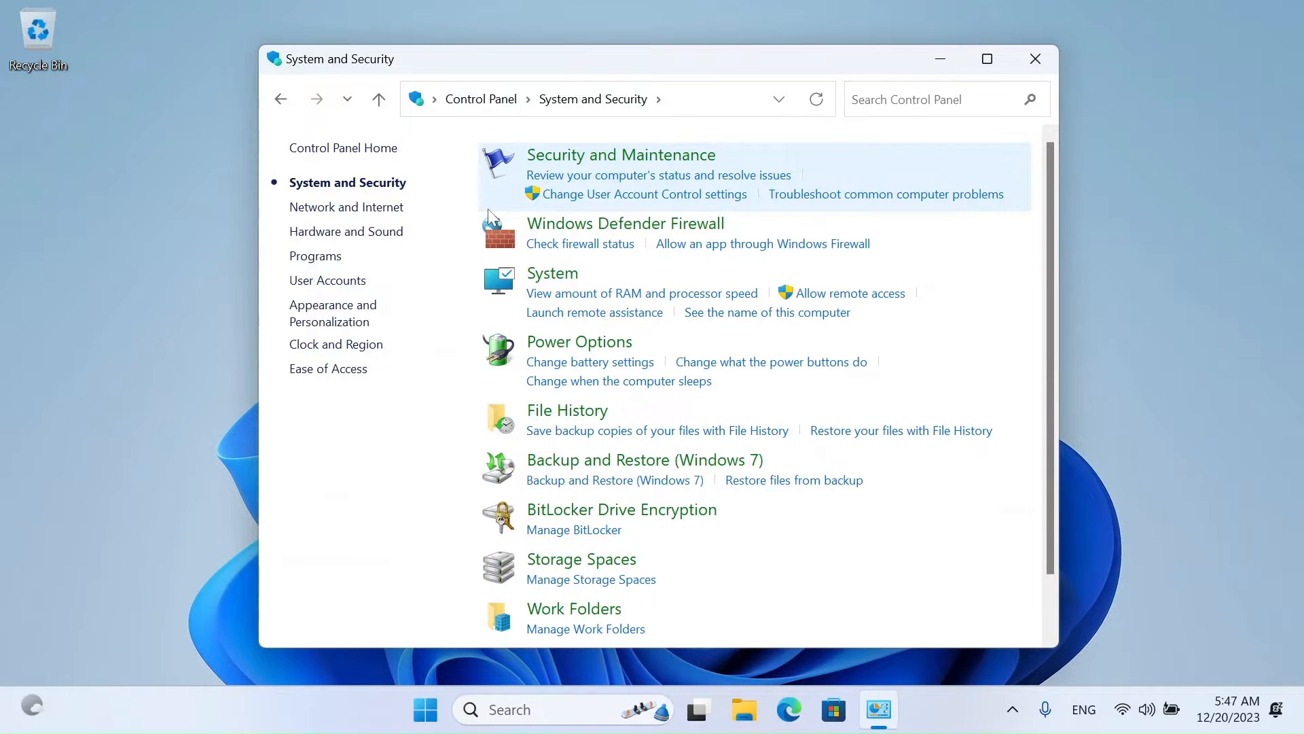
{"action": "left_click", "coordinate": [849, 294]}
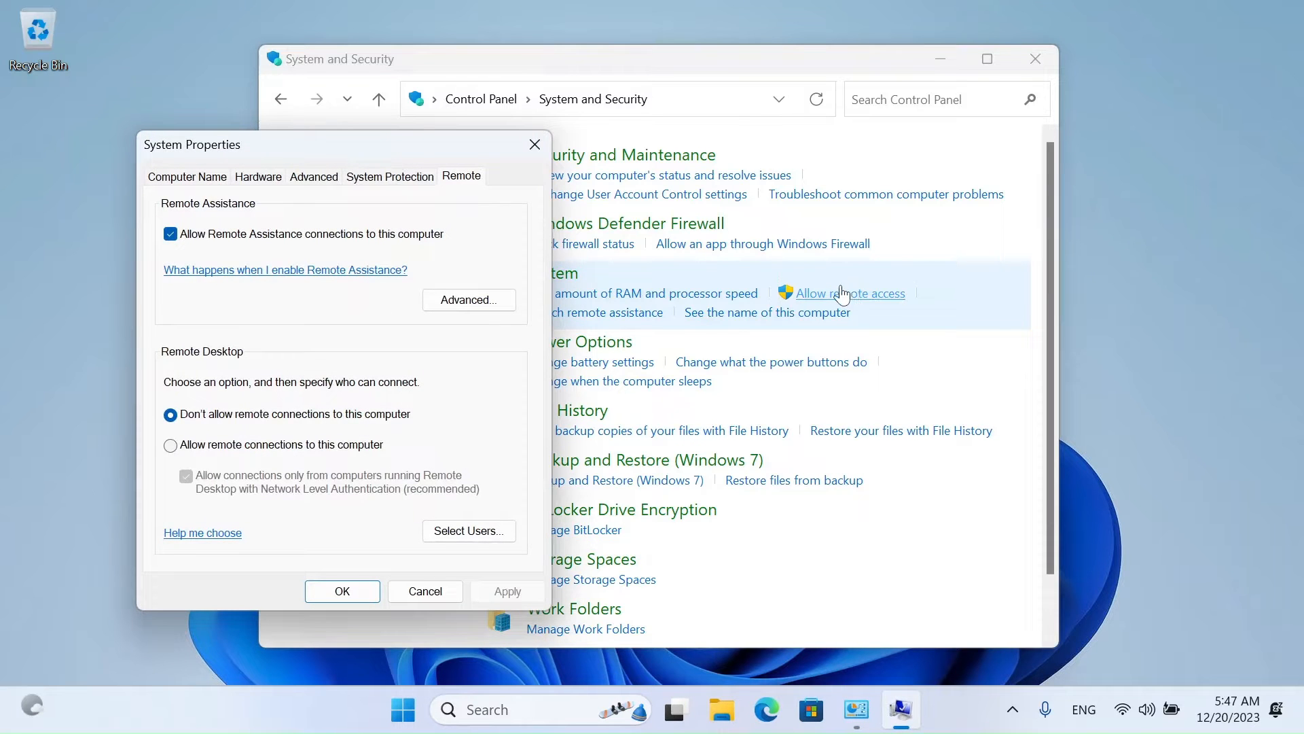
{"action": "left_click", "coordinate": [182, 182]}
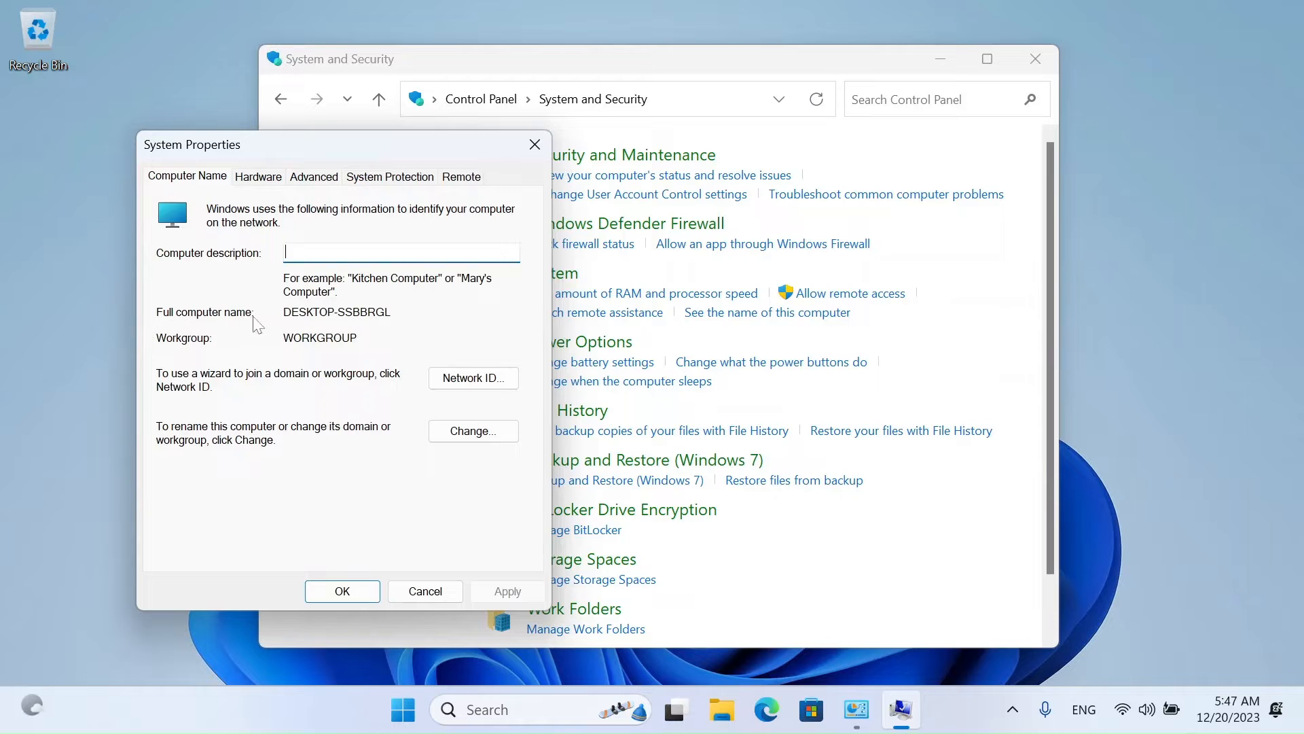
Replace the computer name with QE-PC and acknowledge the restart-required notice.
{"action": "left_click", "coordinate": [469, 430]}
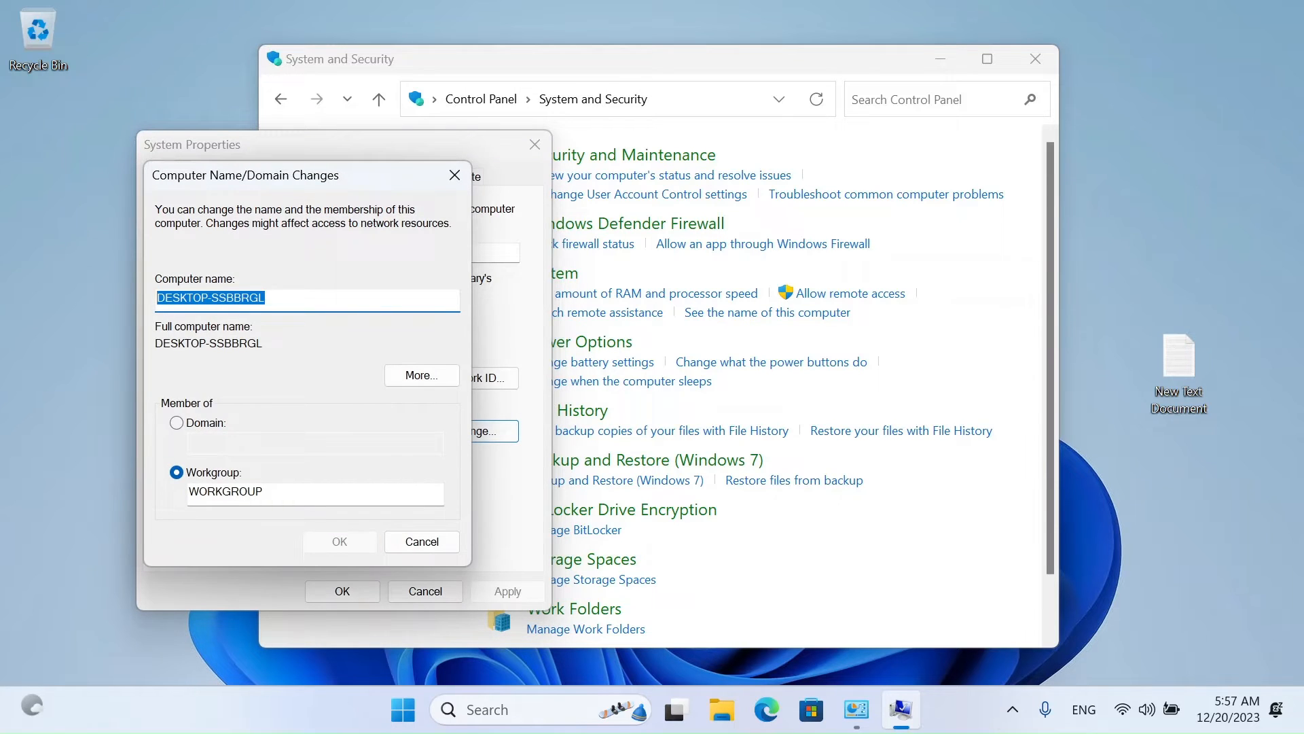
{"action": "key", "text": "BackSpace"}
{"action": "type", "text": "QE-PC"}
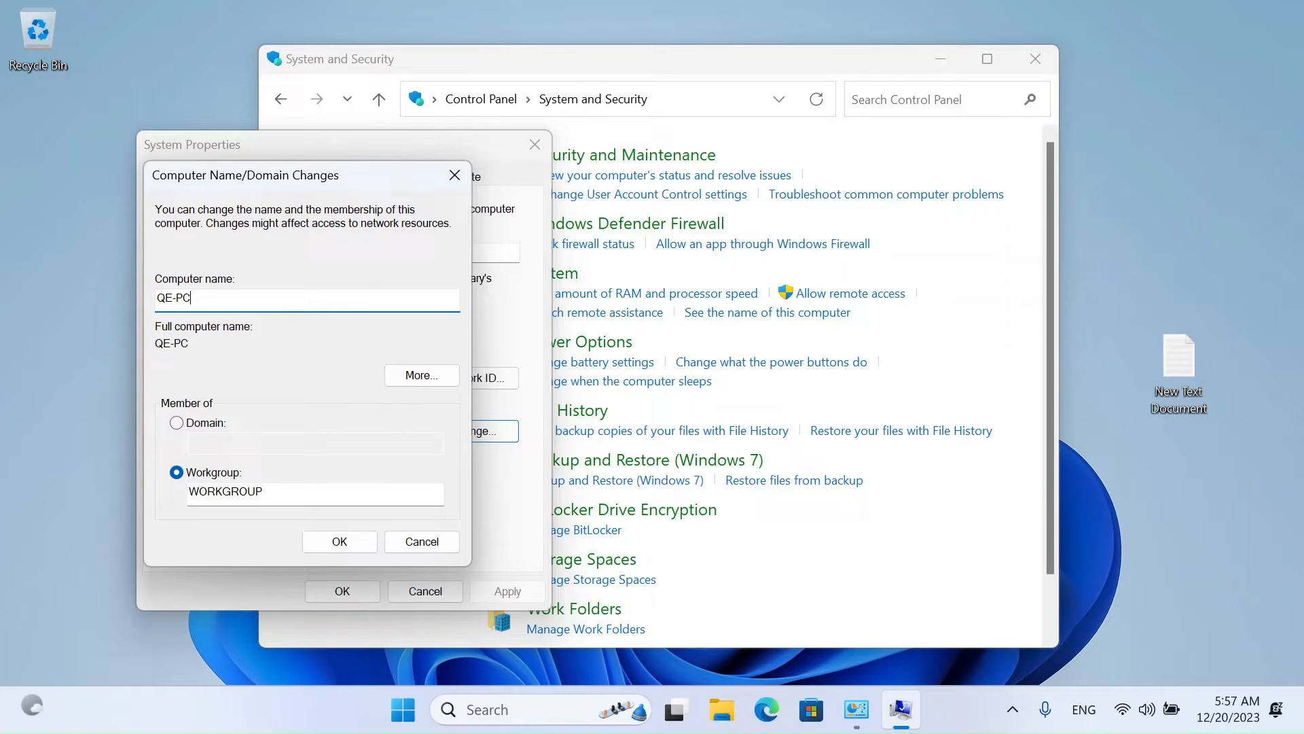
{"action": "left_click", "coordinate": [340, 541]}
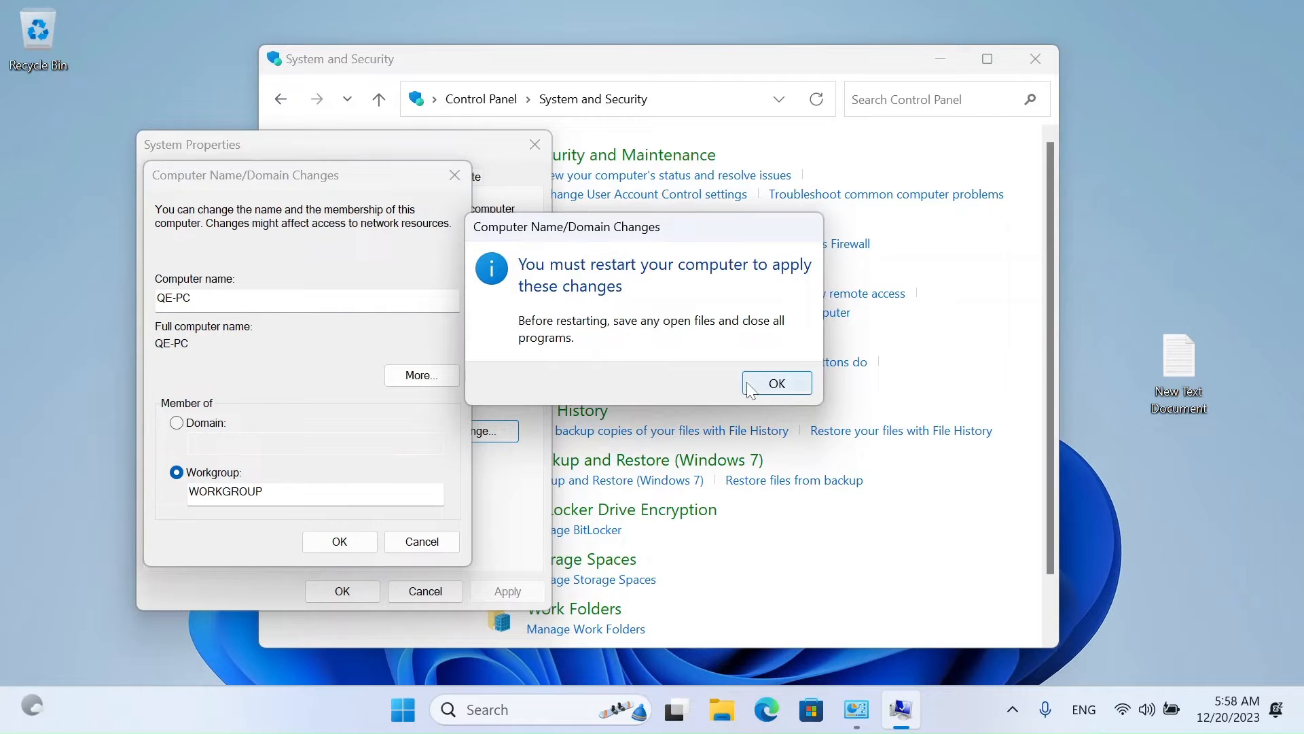
{"action": "left_click", "coordinate": [777, 383]}
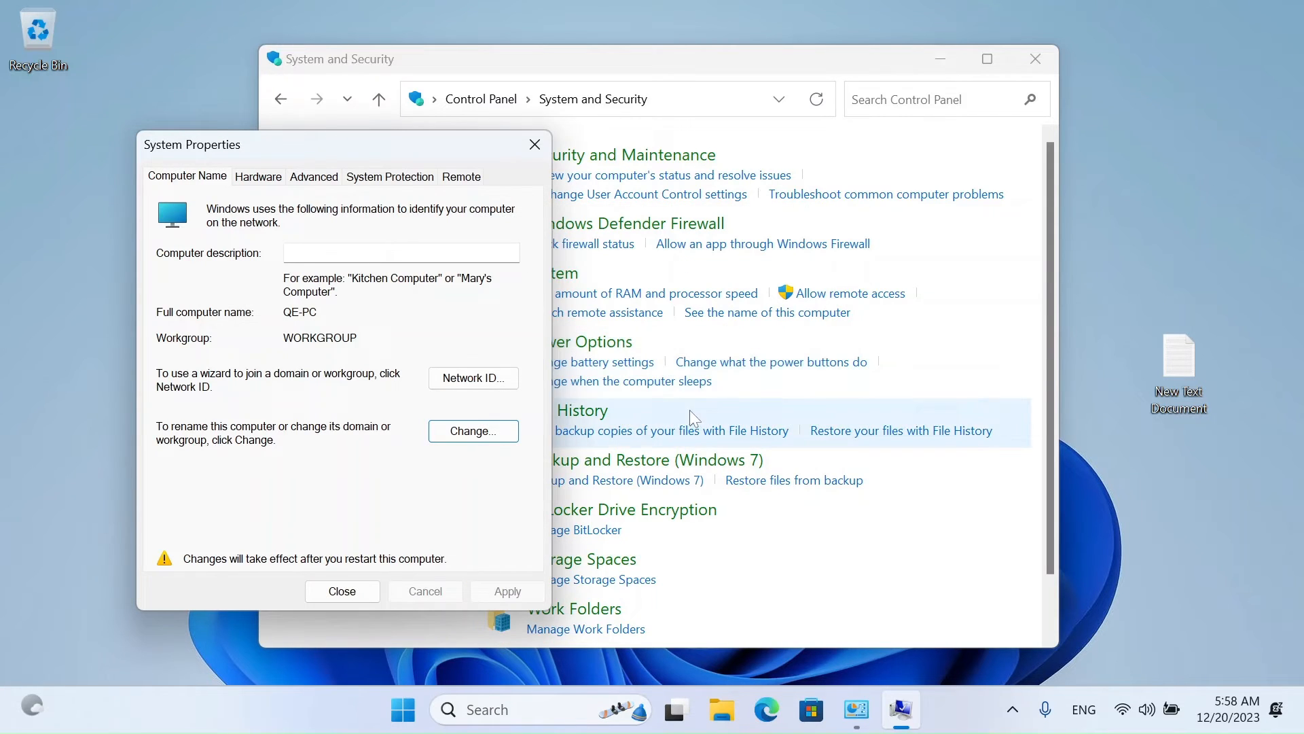
Restart now from System Properties, then bring up the Start menu after reboot.
{"action": "left_click", "coordinate": [342, 591]}
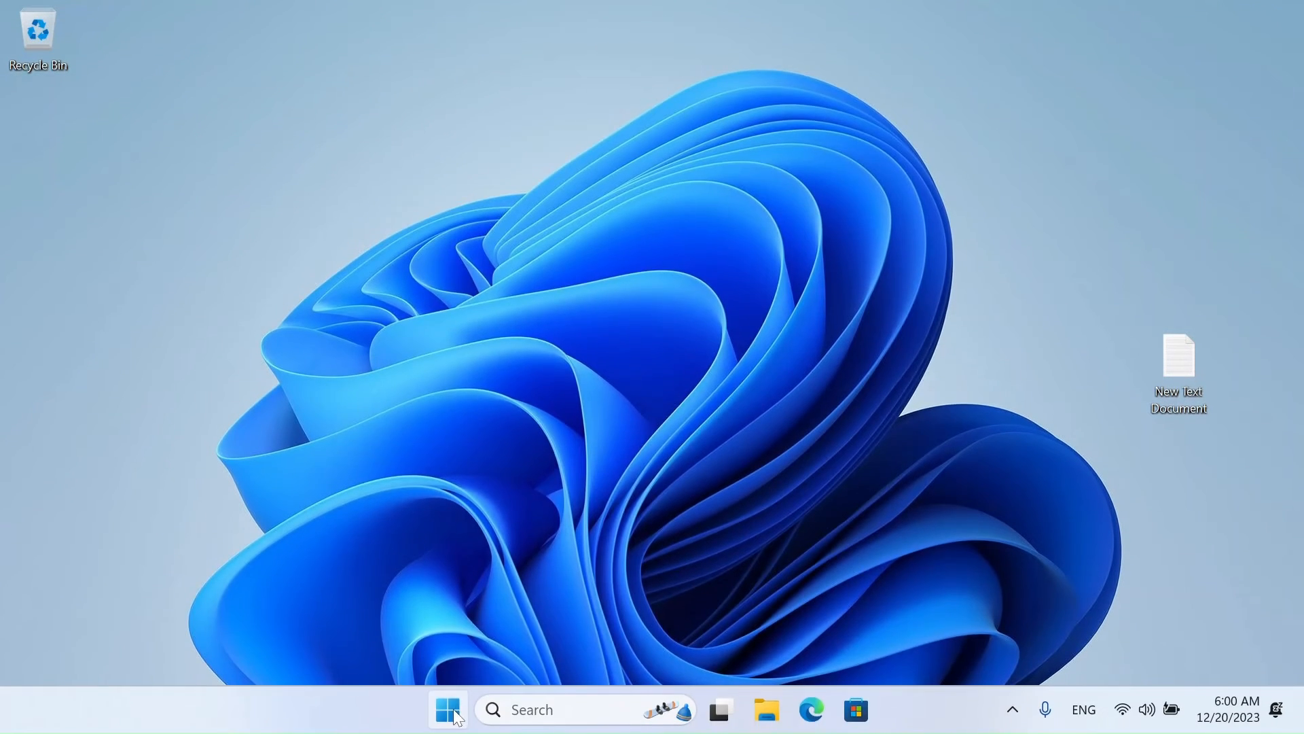
{"action": "left_click", "coordinate": [448, 710]}
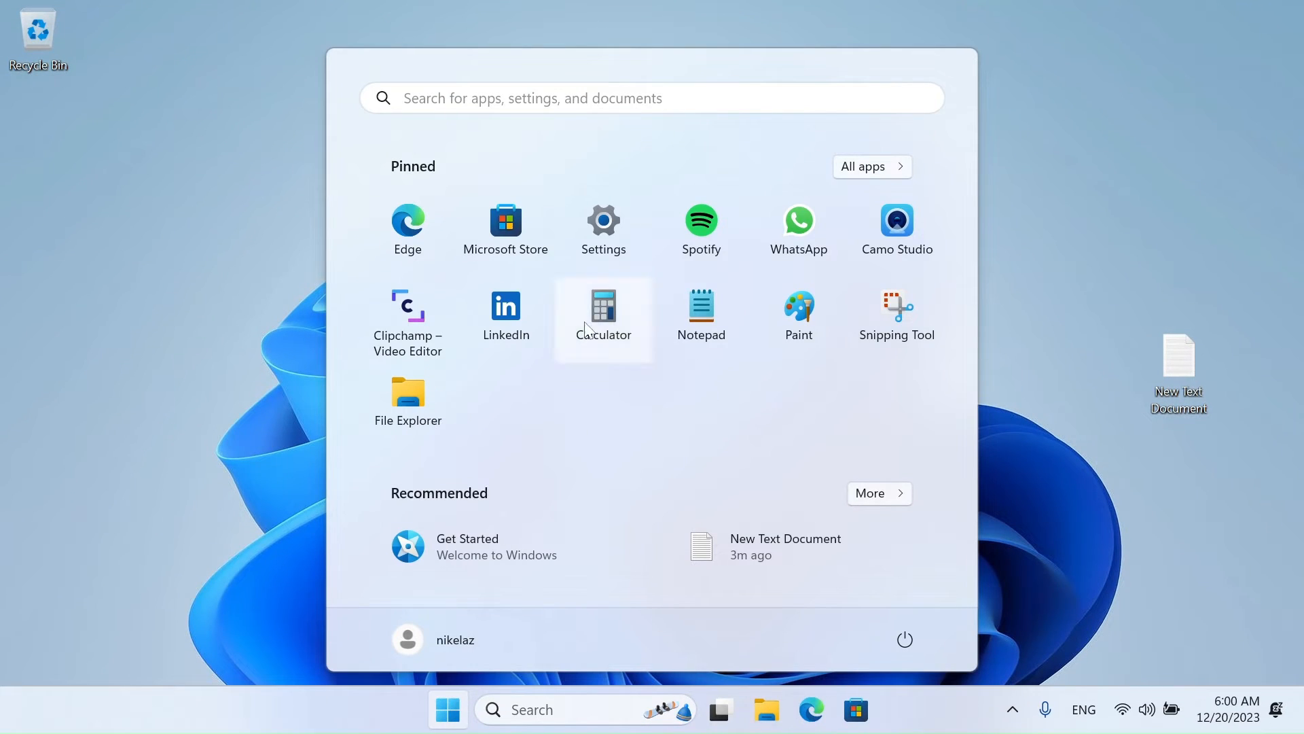
View Settings > System > About, confirming the device name is QE-PC.
{"action": "left_click", "coordinate": [604, 226]}
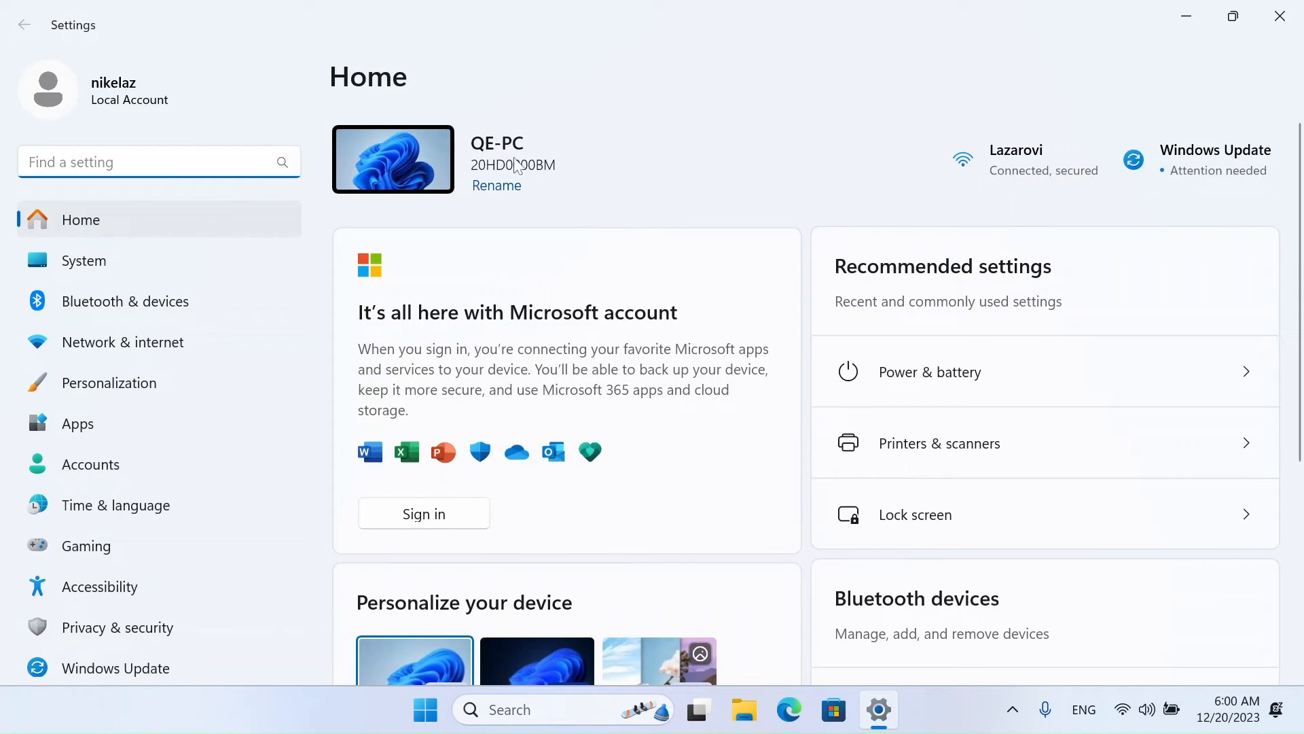
{"action": "left_click", "coordinate": [177, 266]}
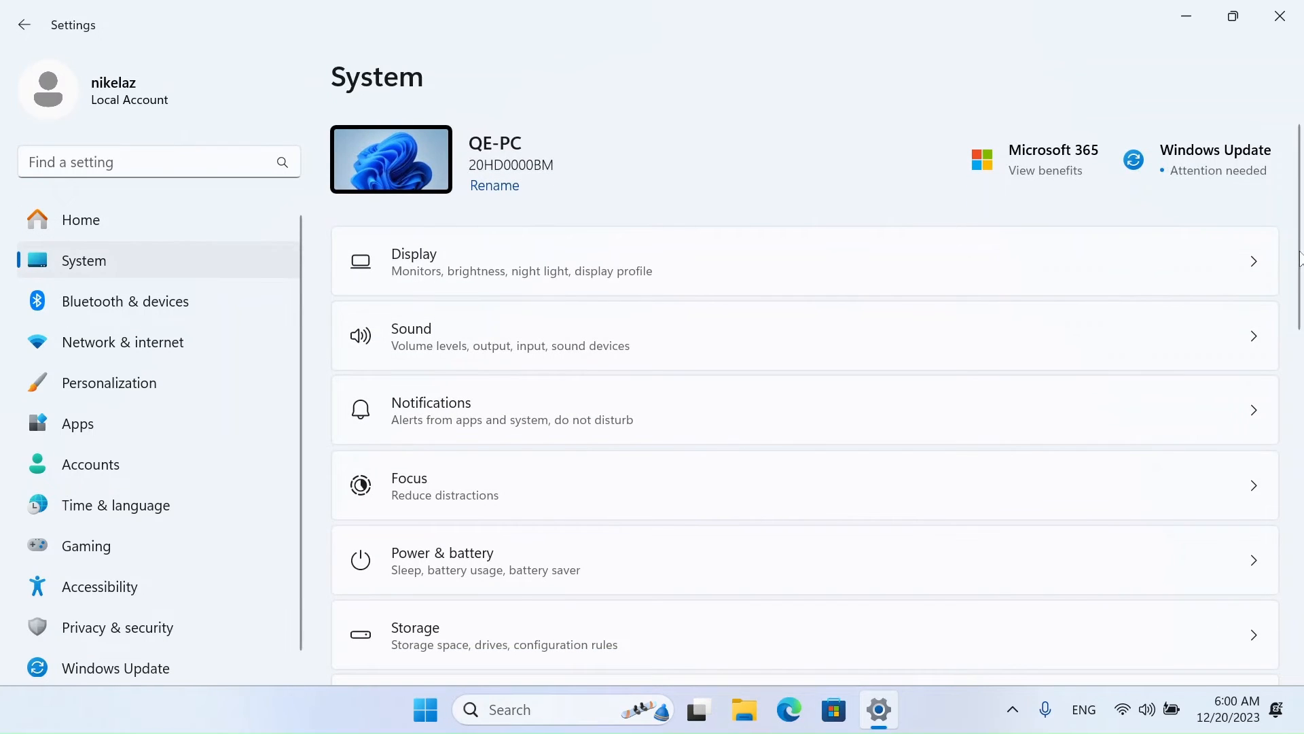
{"action": "left_click_drag", "start_coordinate": [1298, 257], "coordinate": [1299, 616]}
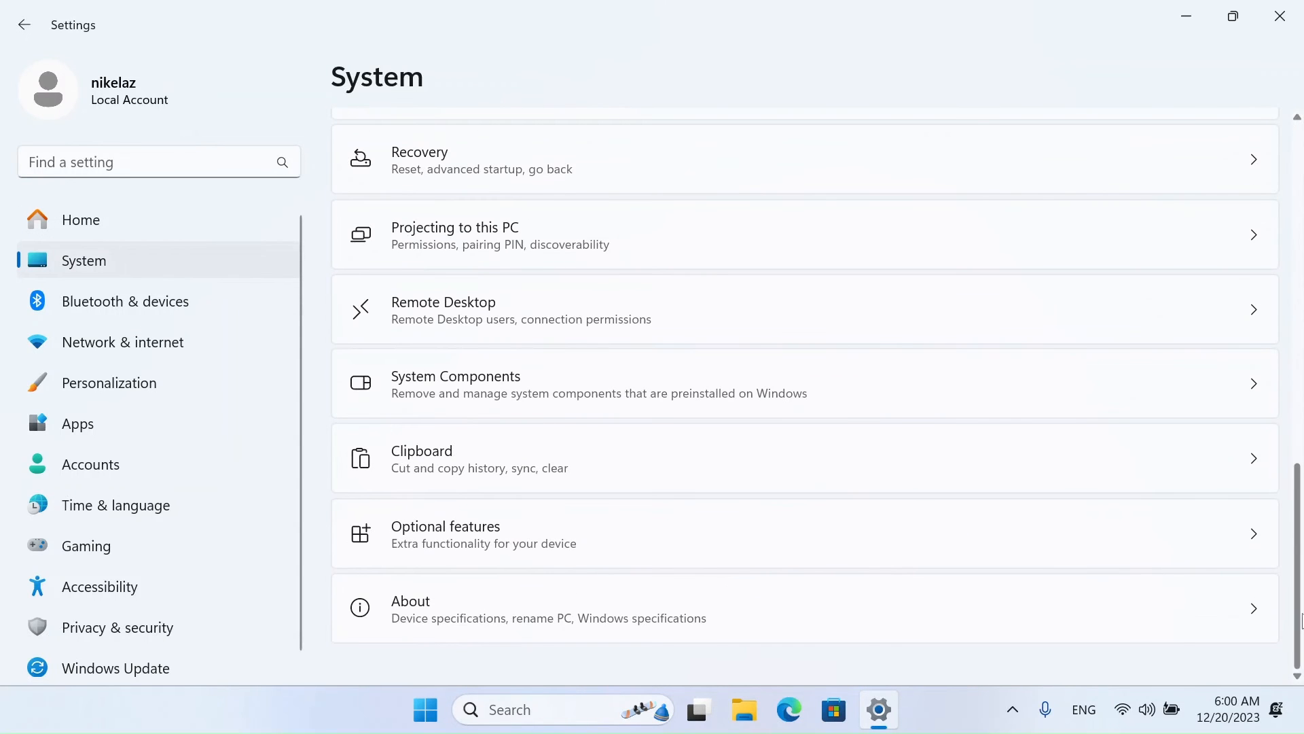
{"action": "left_click", "coordinate": [1091, 620]}
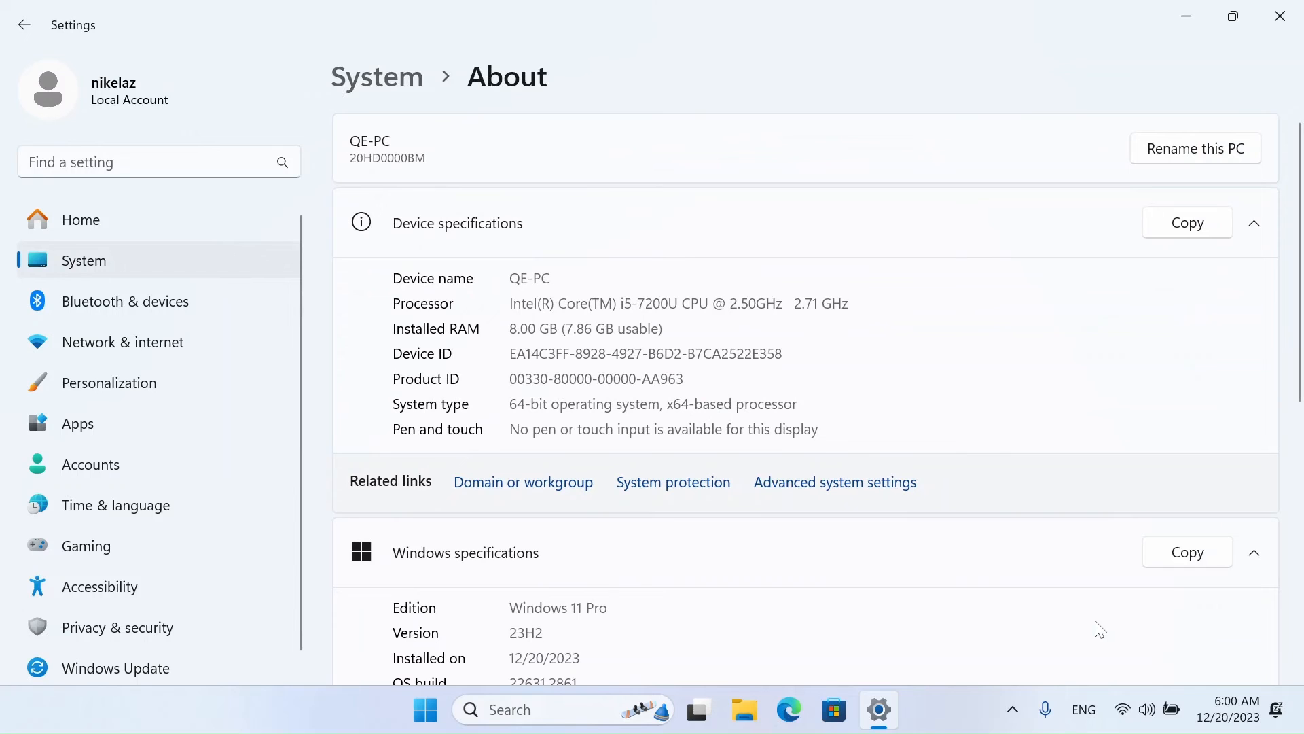